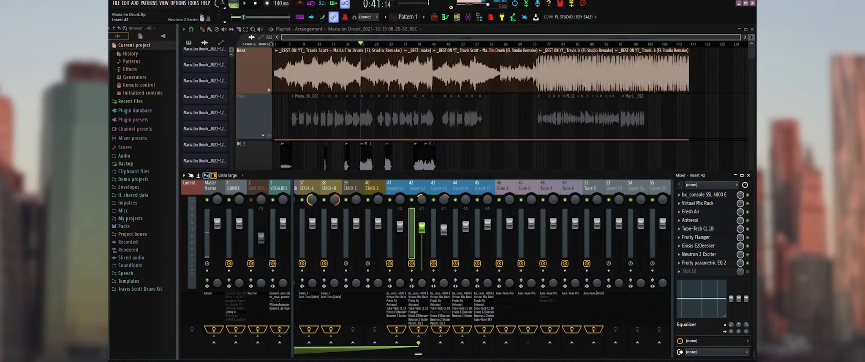
Examine the Fruity Parametric EQ 2 curve on Insert 42 while playing the song, and close the EQ.
{"action": "left_click", "coordinate": [704, 263]}
{"action": "key", "text": "space"}
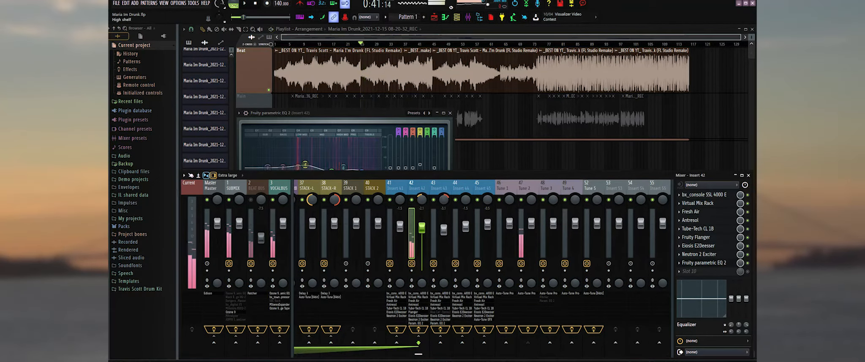
{"action": "left_click", "coordinate": [704, 263]}
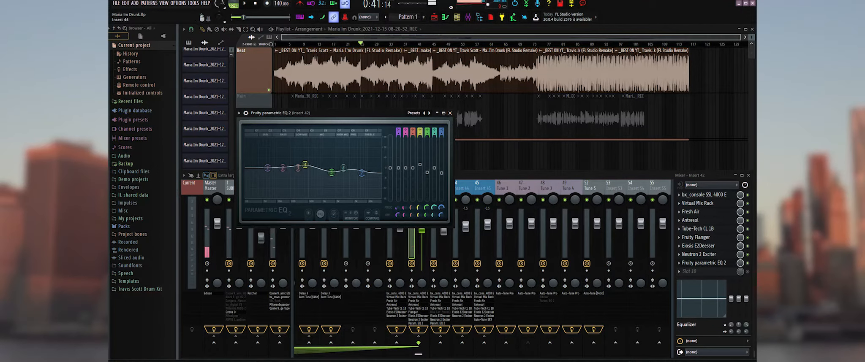
{"action": "left_click", "coordinate": [464, 220]}
{"action": "scroll", "coordinate": [464, 220], "scroll_direction": "up", "scroll_amount": 5}
{"action": "scroll", "coordinate": [464, 220], "scroll_direction": "down", "scroll_amount": 5}
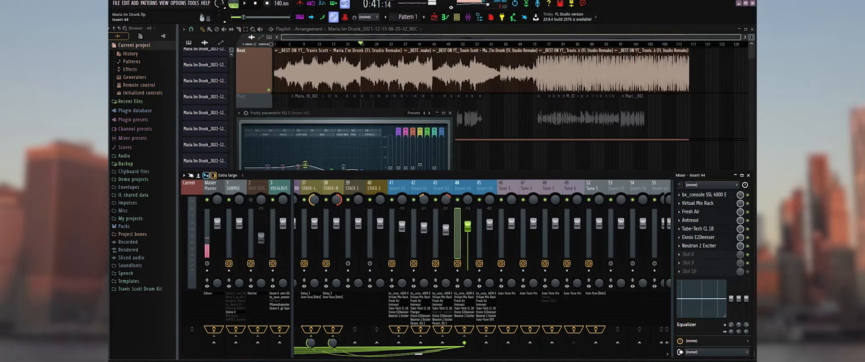
{"action": "left_click", "coordinate": [450, 113]}
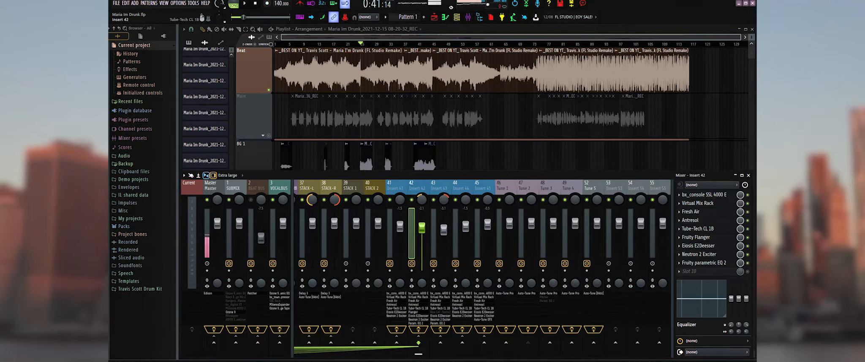
Inspect the Fruity Flanger and Parametric EQ 2 on Insert 42, plus the Parametric EQ 2 on Insert 43.
{"action": "left_click", "coordinate": [695, 237]}
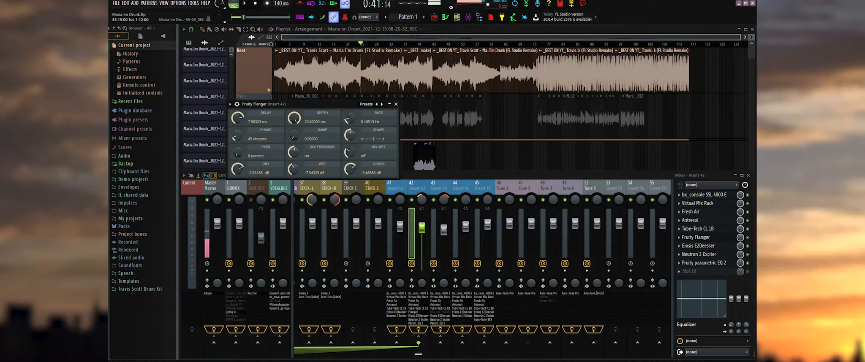
{"action": "left_click", "coordinate": [396, 104]}
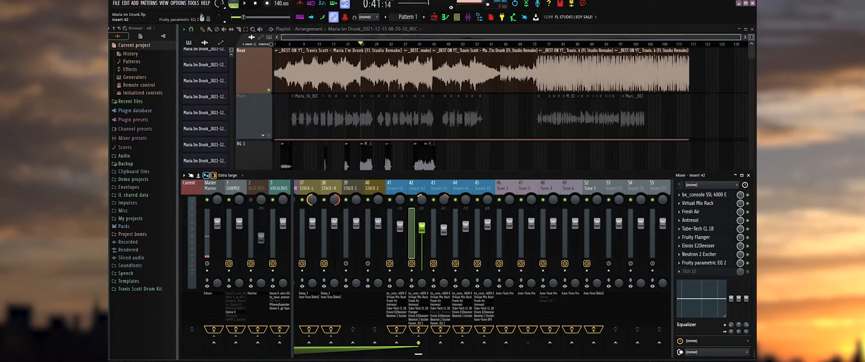
{"action": "left_click", "coordinate": [704, 262]}
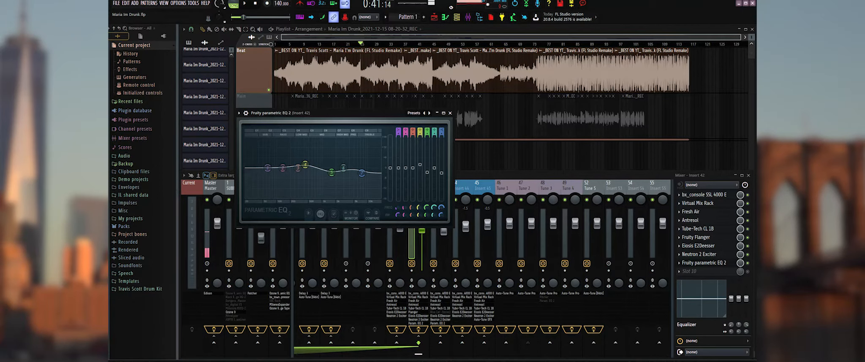
{"action": "left_click", "coordinate": [450, 113]}
{"action": "left_click", "coordinate": [440, 323]}
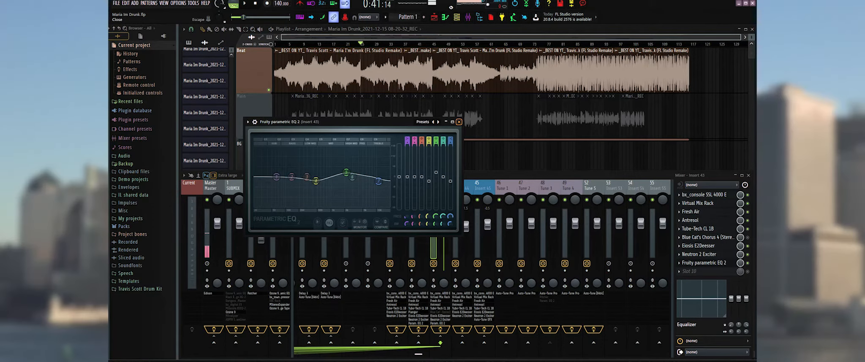
{"action": "left_click", "coordinate": [459, 121]}
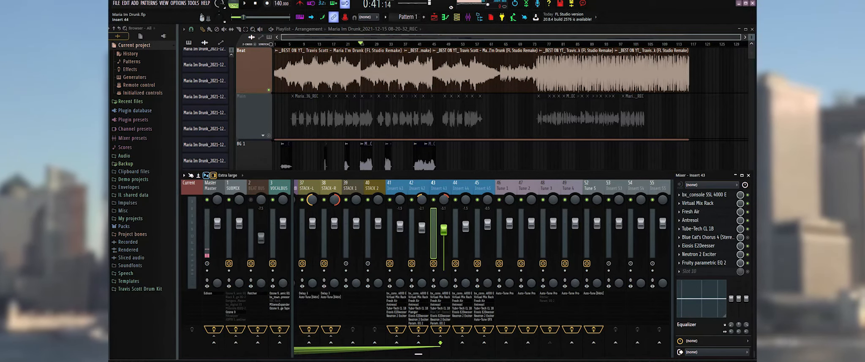
Examine the effect chains of Inserts 44 and 45 in the mixer and audition the passage at 2:48.
{"action": "scroll", "coordinate": [418, 236], "scroll_direction": "up", "scroll_amount": 3}
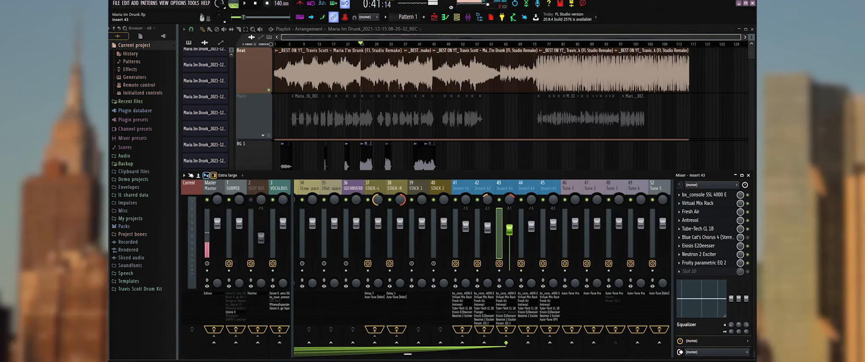
{"action": "left_click", "coordinate": [523, 236]}
{"action": "left_click", "coordinate": [549, 297]}
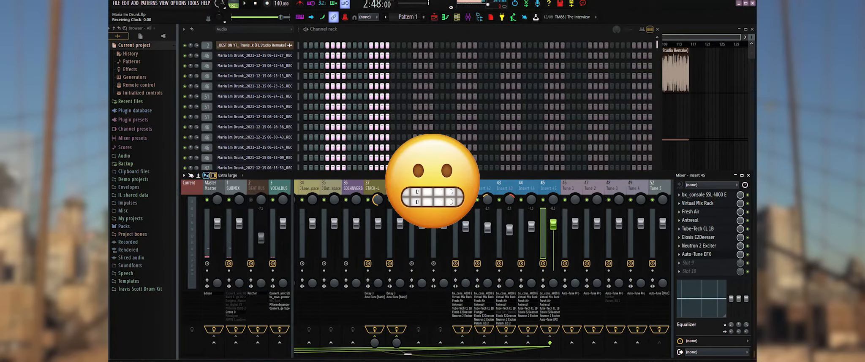
{"action": "scroll", "coordinate": [571, 270], "scroll_direction": "down", "scroll_amount": 3}
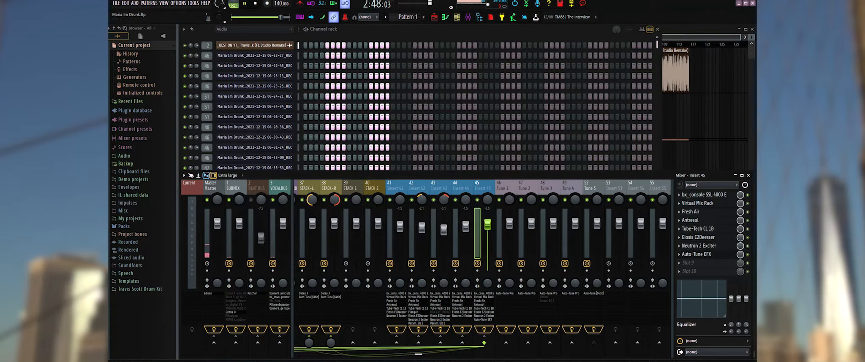
{"action": "key", "text": "space"}
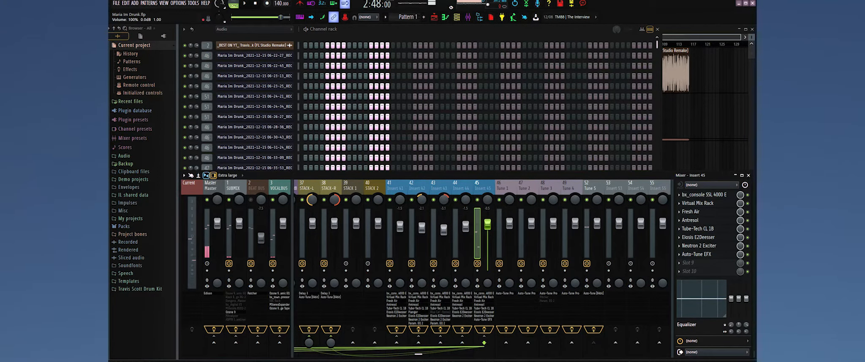
Inspect the Auto-Tune EFX patch list on Insert 45, close the plugin and audition the vocal.
{"action": "left_click", "coordinate": [482, 320]}
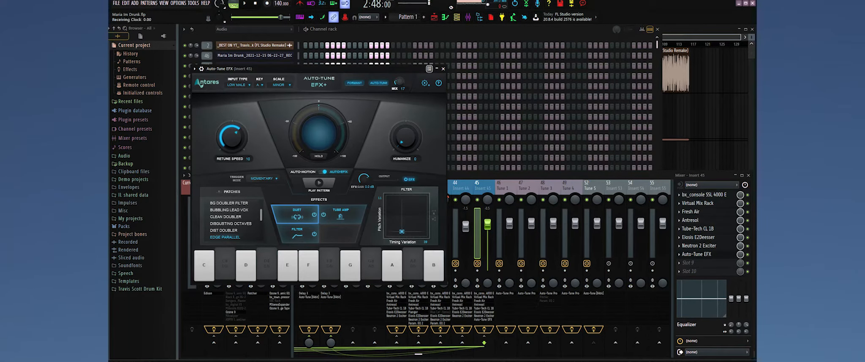
{"action": "scroll", "coordinate": [234, 219], "scroll_direction": "down", "scroll_amount": 3}
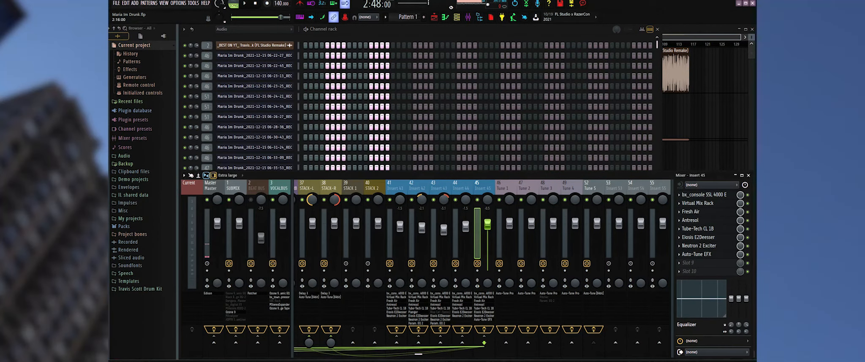
{"action": "key", "text": "space"}
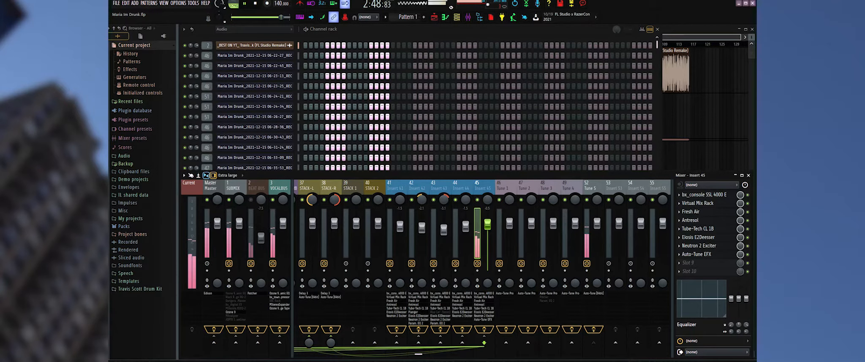
{"action": "key", "text": "space"}
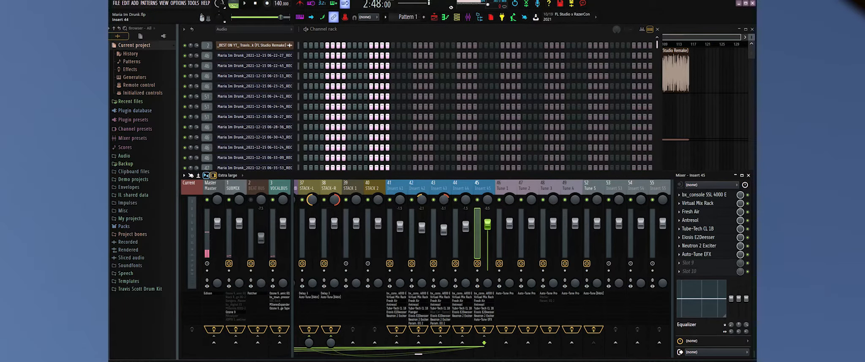
Select the STACK-R and STACK-L mixer tracks in turn to examine their effects and routing.
{"action": "scroll", "coordinate": [475, 254], "scroll_direction": "up", "scroll_amount": 6}
{"action": "scroll", "coordinate": [475, 254], "scroll_direction": "down", "scroll_amount": 8}
{"action": "scroll", "coordinate": [476, 253], "scroll_direction": "up", "scroll_amount": 4}
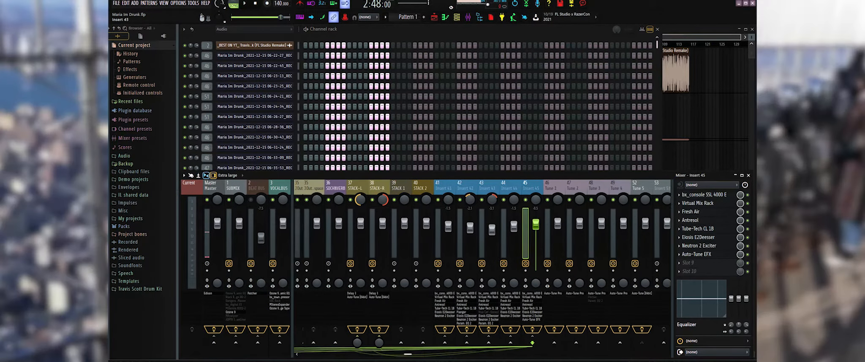
{"action": "scroll", "coordinate": [475, 253], "scroll_direction": "up", "scroll_amount": 7}
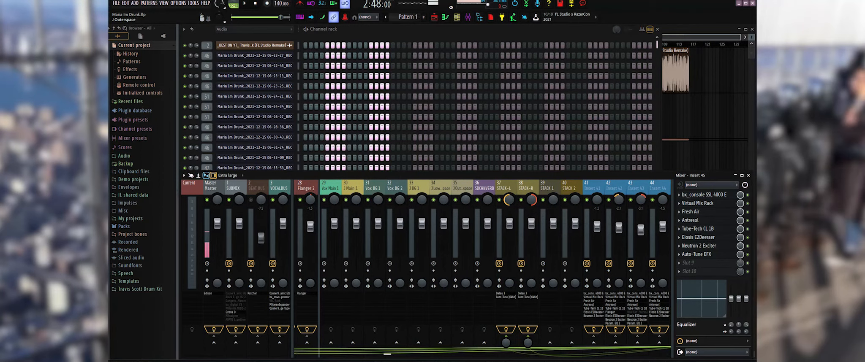
{"action": "left_click", "coordinate": [527, 188]}
{"action": "left_click", "coordinate": [503, 188]}
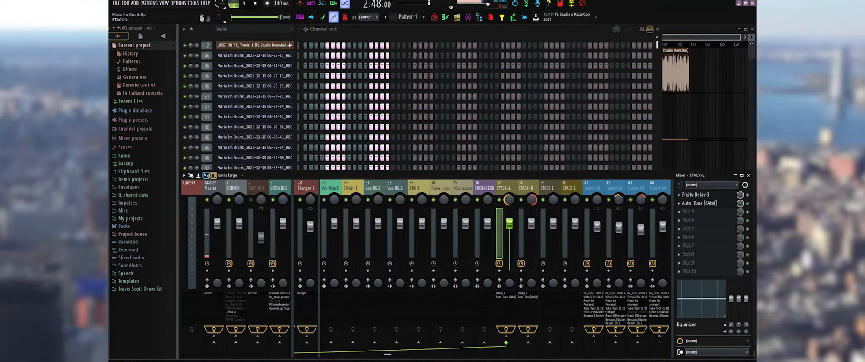
{"action": "scroll", "coordinate": [507, 191], "scroll_direction": "up", "scroll_amount": 5}
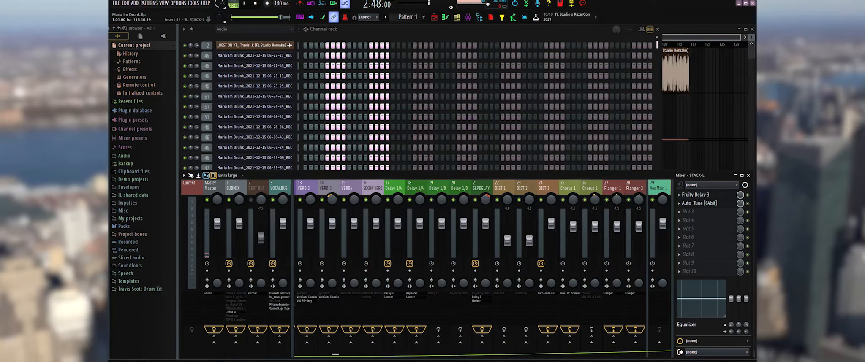
Play the song in the playlist from an early section and bring the mixer back into view.
{"action": "key", "text": "F5"}
{"action": "key", "text": "space"}
{"action": "key", "text": "F6"}
{"action": "key", "text": "F6"}
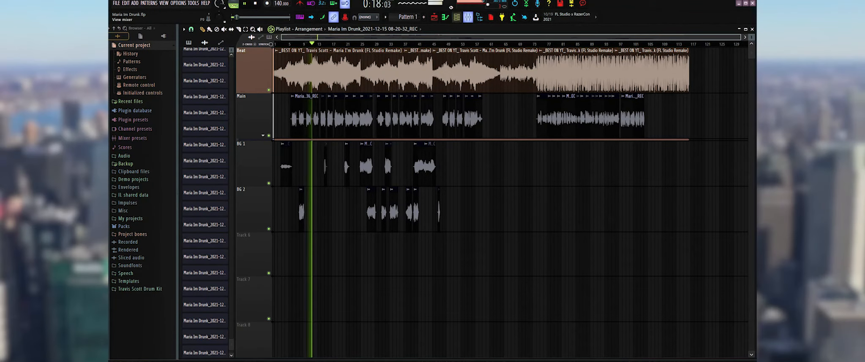
{"action": "key", "text": "F9"}
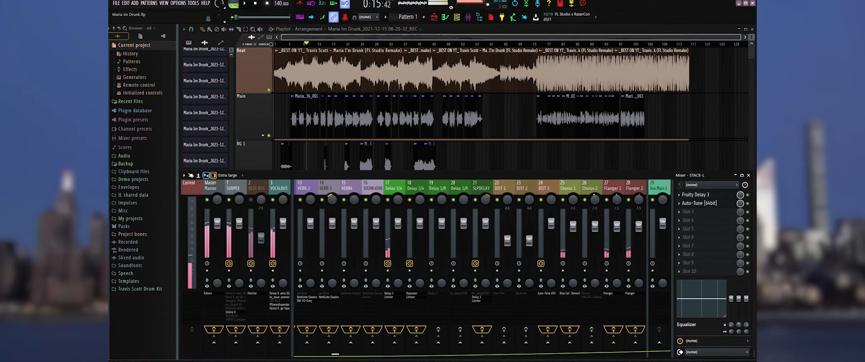
Review the mixer's bus and effect send tracks, inspecting the VERB 1 and Delay 1/4 sends.
{"action": "scroll", "coordinate": [329, 343], "scroll_direction": "left", "scroll_amount": 3}
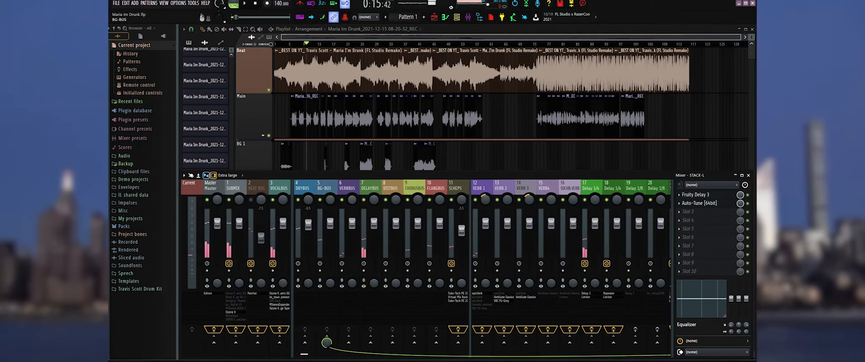
{"action": "scroll", "coordinate": [327, 342], "scroll_direction": "right", "scroll_amount": 10}
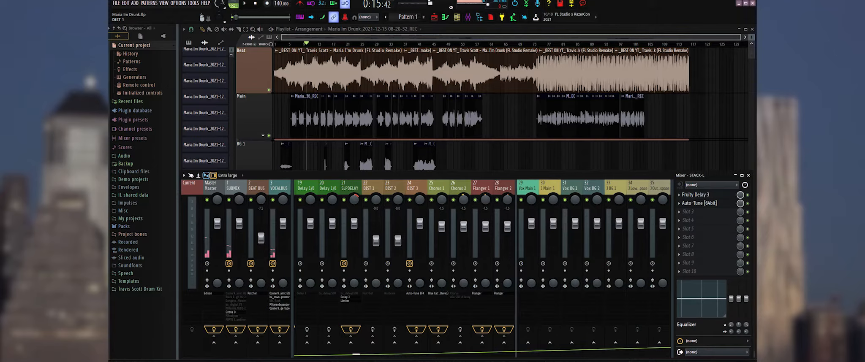
{"action": "scroll", "coordinate": [372, 262], "scroll_direction": "left", "scroll_amount": 7}
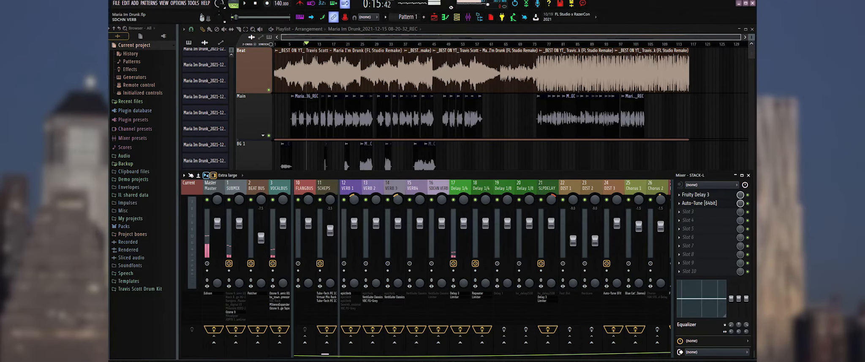
{"action": "mouse_move", "coordinate": [351, 188]}
{"action": "left_mouse_down"}
{"action": "mouse_move", "coordinate": [372, 188]}
{"action": "mouse_move", "coordinate": [351, 188]}
{"action": "left_mouse_up"}
{"action": "mouse_move", "coordinate": [460, 188]}
{"action": "left_mouse_down"}
{"action": "mouse_move", "coordinate": [504, 188]}
{"action": "mouse_move", "coordinate": [460, 189]}
{"action": "left_mouse_up"}
{"action": "scroll", "coordinate": [461, 189], "scroll_direction": "right", "scroll_amount": 3}
{"action": "scroll", "coordinate": [473, 188], "scroll_direction": "left", "scroll_amount": 2}
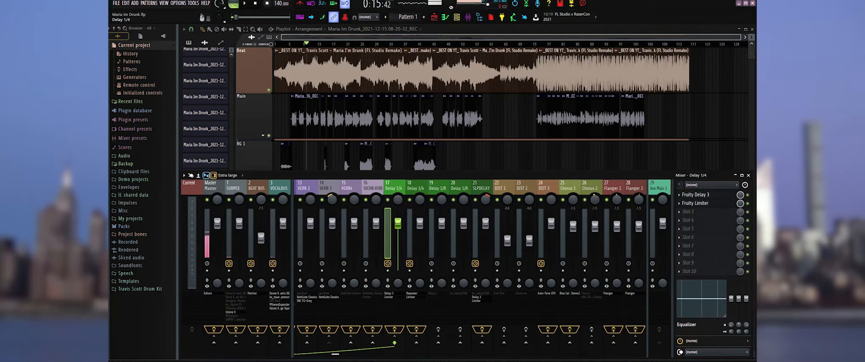
Inspect the Fruity Limiter and Fruity Delay 3 settings on the Delay 1/4 track, and close both plugins.
{"action": "left_click", "coordinate": [388, 297]}
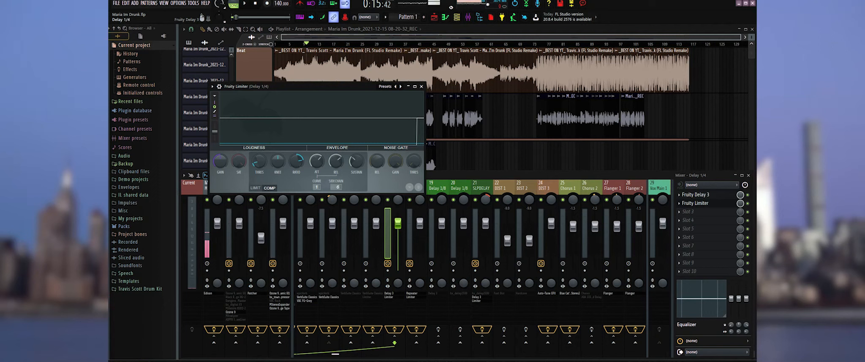
{"action": "left_click", "coordinate": [389, 293]}
{"action": "left_click_drag", "start_coordinate": [376, 78], "coordinate": [520, 210]}
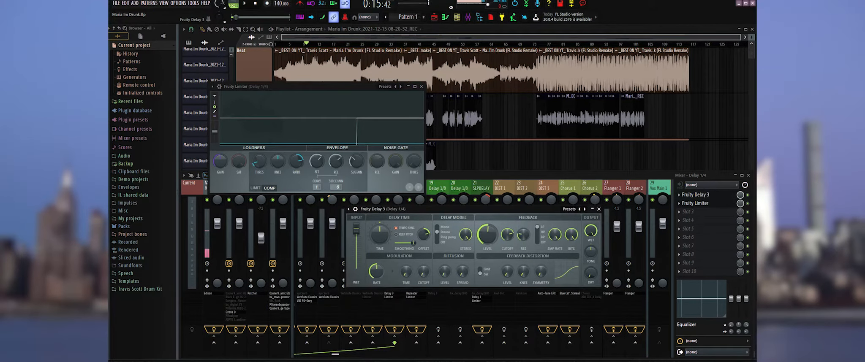
{"action": "left_click", "coordinate": [520, 175]}
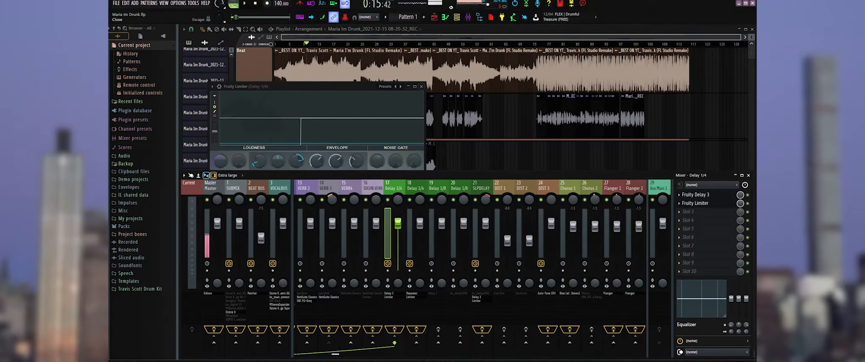
{"action": "left_click", "coordinate": [421, 87]}
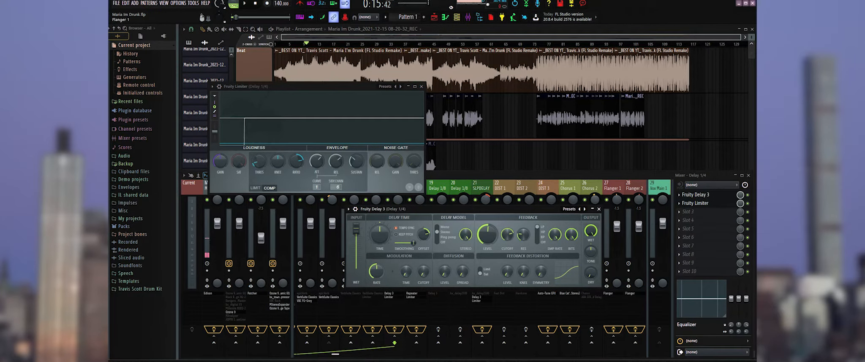
{"action": "key", "text": "Escape"}
{"action": "key", "text": "Escape"}
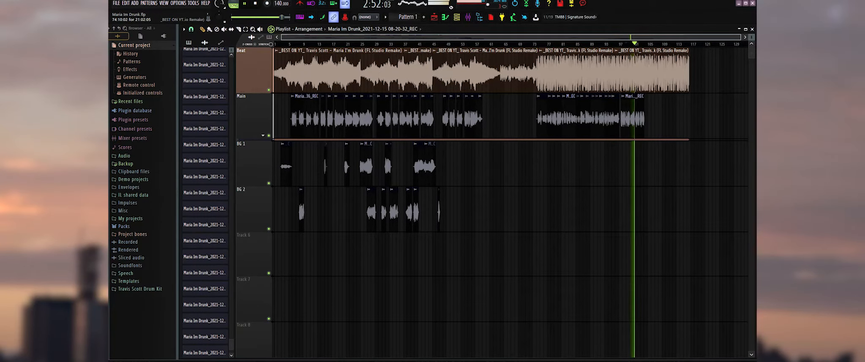
Stop playback and show the mixer again at the vocal tracks, Inserts 41 to 45.
{"action": "key", "text": "space"}
{"action": "left_click", "coordinate": [468, 17]}
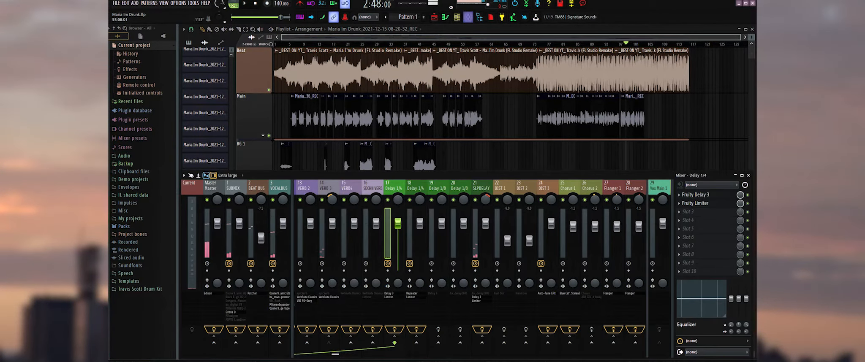
{"action": "scroll", "coordinate": [486, 253], "scroll_direction": "down", "scroll_amount": 9}
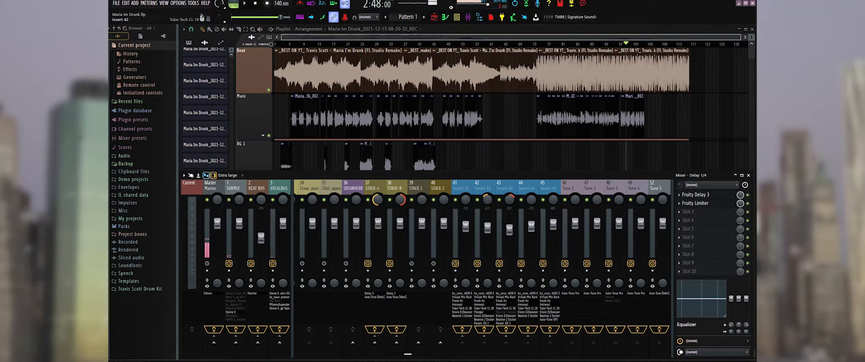
{"action": "scroll", "coordinate": [481, 296], "scroll_direction": "up", "scroll_amount": 1}
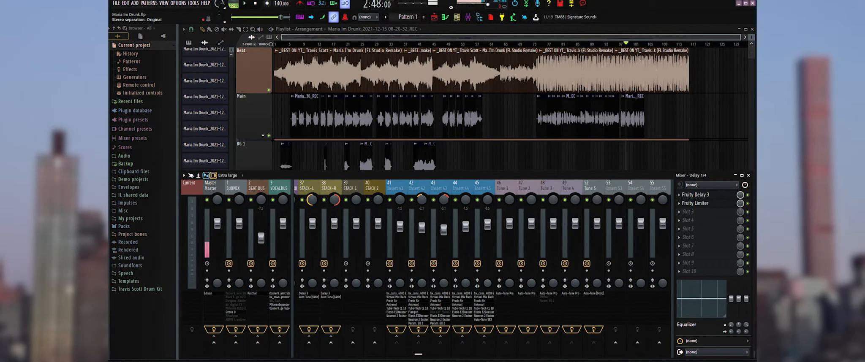
Inspect the Repeater delay settings on the Delay 1/4 send, track 18, and close the plugin.
{"action": "scroll", "coordinate": [482, 305], "scroll_direction": "up", "scroll_amount": 8}
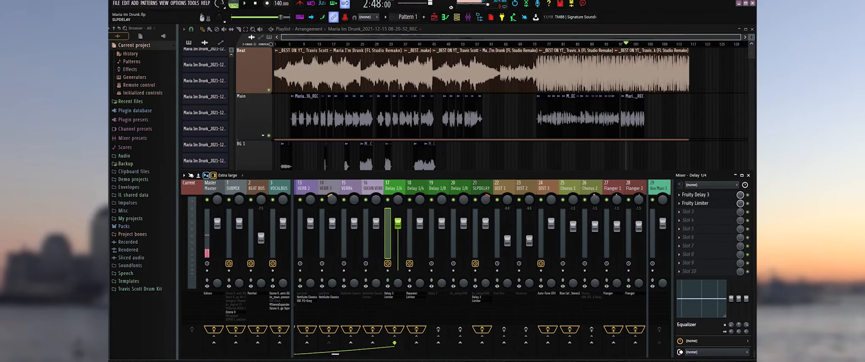
{"action": "scroll", "coordinate": [427, 268], "scroll_direction": "up", "scroll_amount": 1}
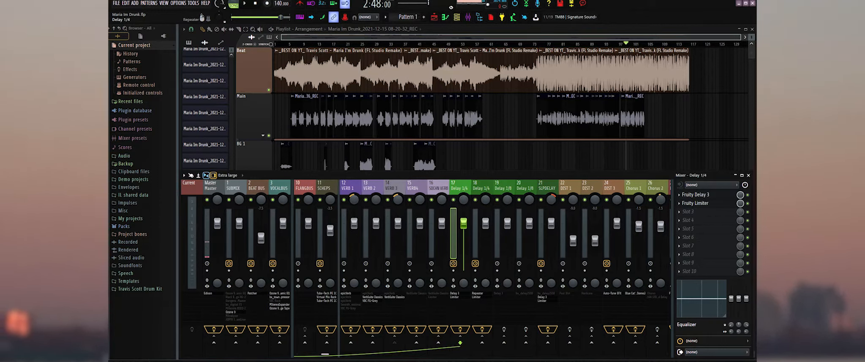
{"action": "left_click", "coordinate": [478, 293]}
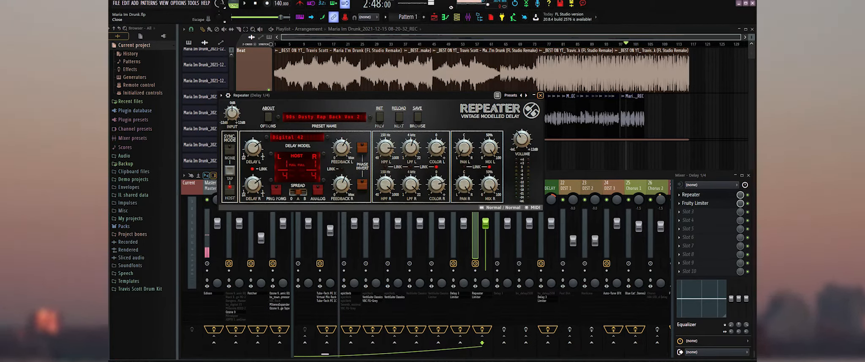
{"action": "left_click", "coordinate": [540, 96]}
Inspect the Auto-Tune EFX settings on the DIST 3 send track, and close the plugin.
{"action": "scroll", "coordinate": [526, 190], "scroll_direction": "down", "scroll_amount": 8}
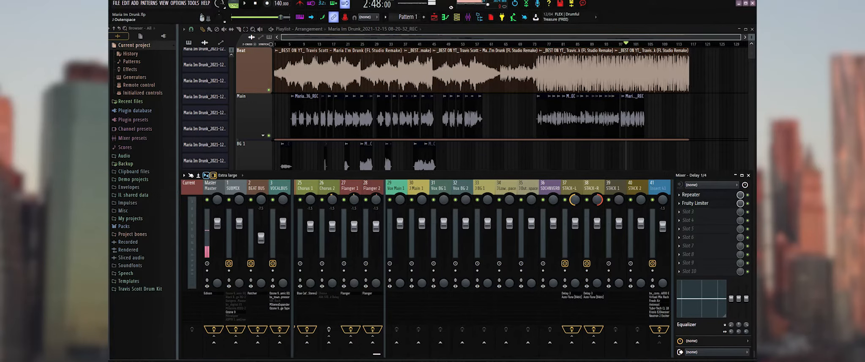
{"action": "scroll", "coordinate": [426, 253], "scroll_direction": "up", "scroll_amount": 5}
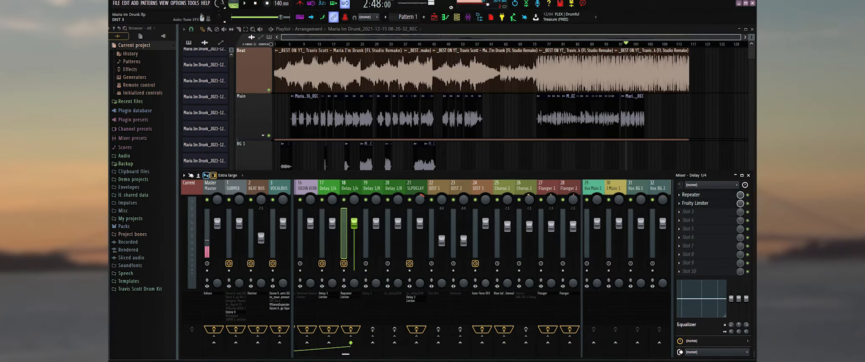
{"action": "left_click", "coordinate": [480, 293]}
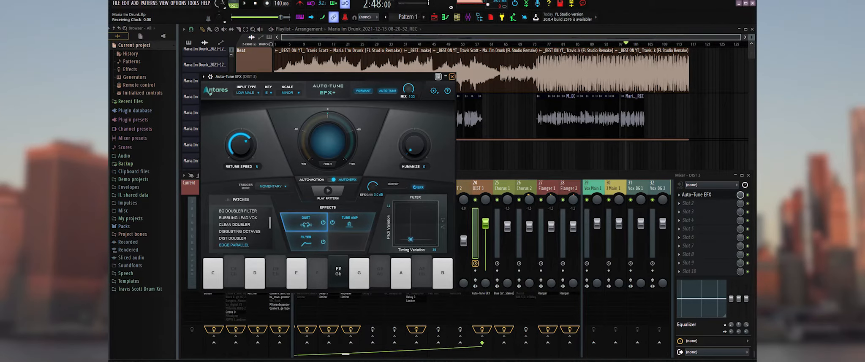
{"action": "left_click", "coordinate": [452, 76]}
Review the effect send and vocal insert tracks, and select STACK-L followed by STACK-R in the mixer.
{"action": "scroll", "coordinate": [481, 253], "scroll_direction": "down", "scroll_amount": 5}
{"action": "scroll", "coordinate": [480, 253], "scroll_direction": "up", "scroll_amount": 3}
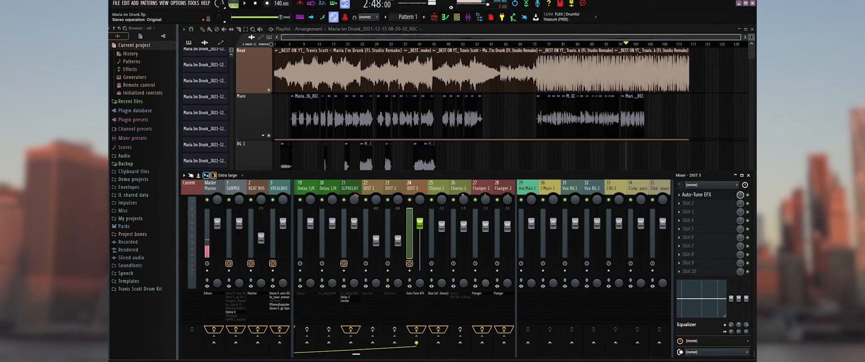
{"action": "scroll", "coordinate": [411, 254], "scroll_direction": "down", "scroll_amount": 5}
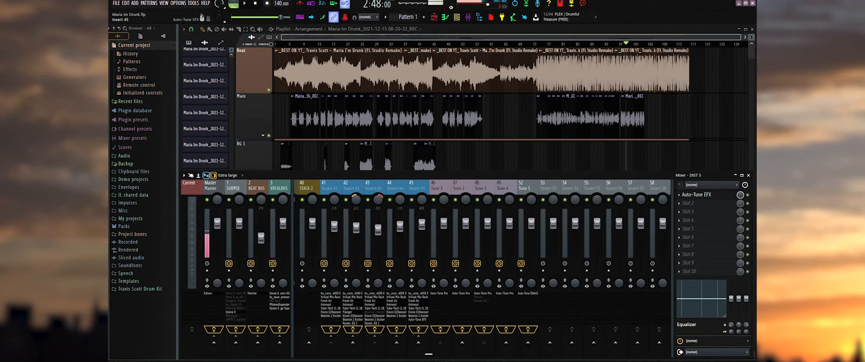
{"action": "scroll", "coordinate": [418, 254], "scroll_direction": "up", "scroll_amount": 3}
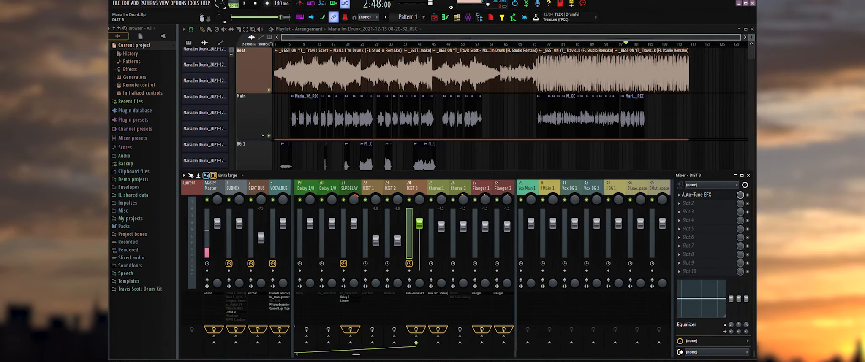
{"action": "left_click", "coordinate": [434, 234]}
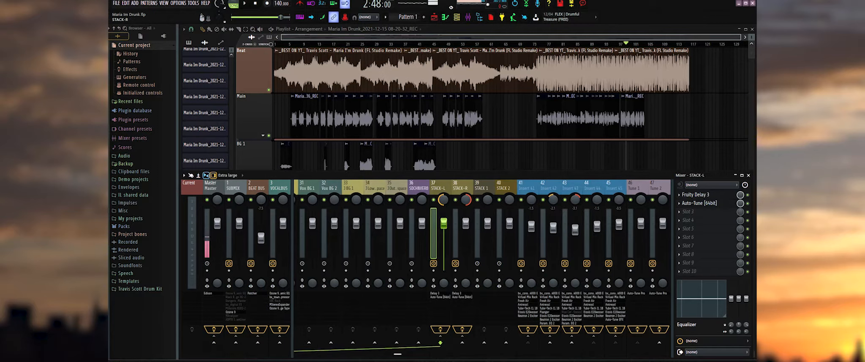
{"action": "left_click", "coordinate": [457, 234]}
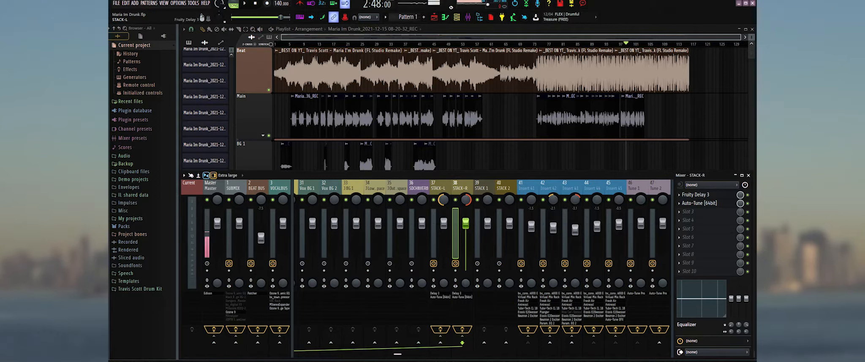
Compare the Fruity Delay 3 settings of STACK-L and STACK-R side by side, and close both plugins.
{"action": "left_click", "coordinate": [435, 294]}
{"action": "left_click", "coordinate": [457, 293]}
{"action": "left_click_drag", "start_coordinate": [465, 152], "coordinate": [597, 95]}
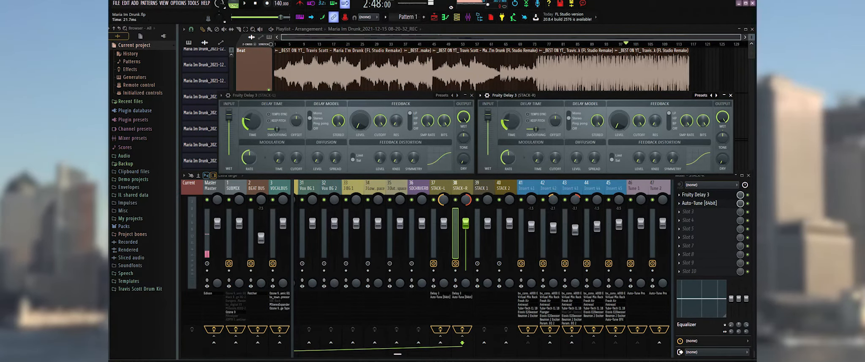
{"action": "left_click", "coordinate": [471, 95]}
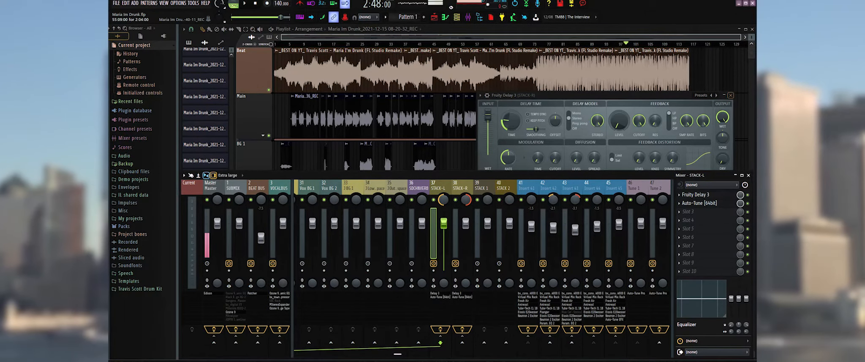
{"action": "left_click", "coordinate": [731, 96]}
Compare the Auto-Tune settings of STACK-R and STACK-L side by side, and close both plugins.
{"action": "left_click", "coordinate": [699, 203]}
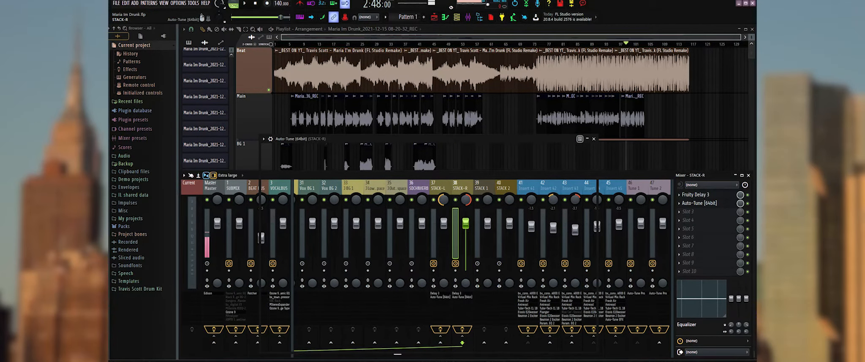
{"action": "left_click_drag", "start_coordinate": [380, 139], "coordinate": [312, 52]}
{"action": "left_click", "coordinate": [440, 298]}
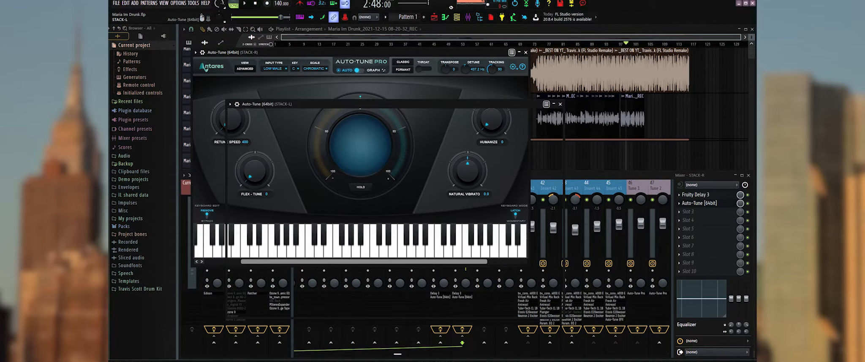
{"action": "left_click_drag", "start_coordinate": [406, 105], "coordinate": [563, 111]}
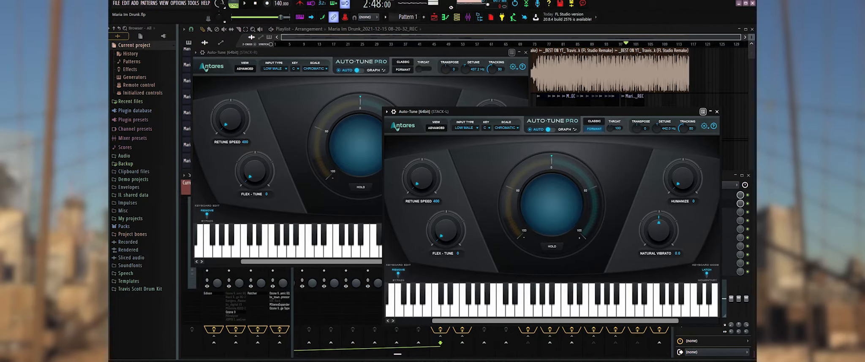
{"action": "left_click", "coordinate": [525, 53]}
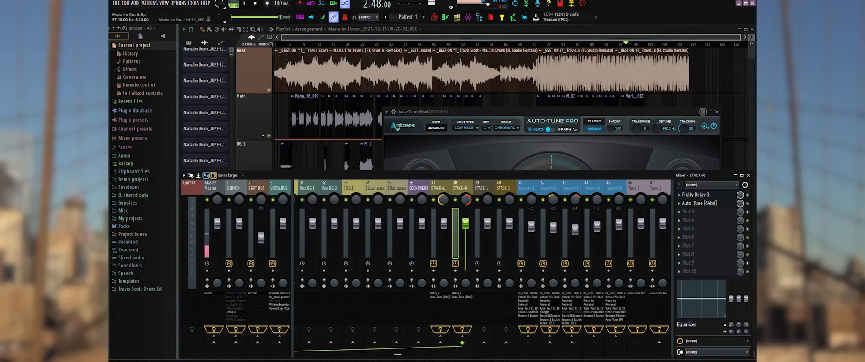
{"action": "left_click", "coordinate": [717, 112]}
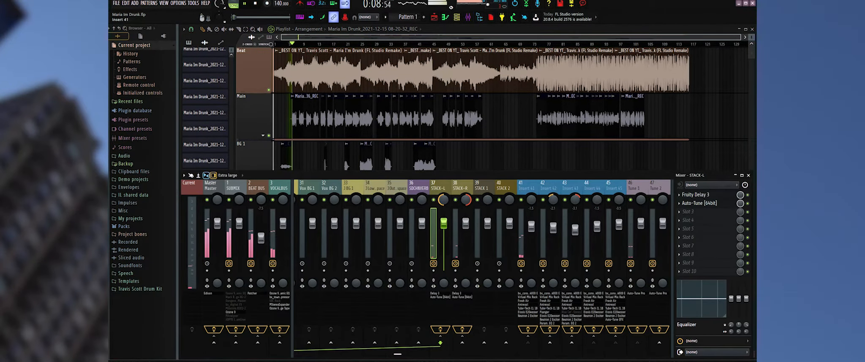
Select Insert 41, reveal its STACK-L send automation beneath the Main playlist track, and audition the section from bar 34.
{"action": "left_click", "coordinate": [526, 189]}
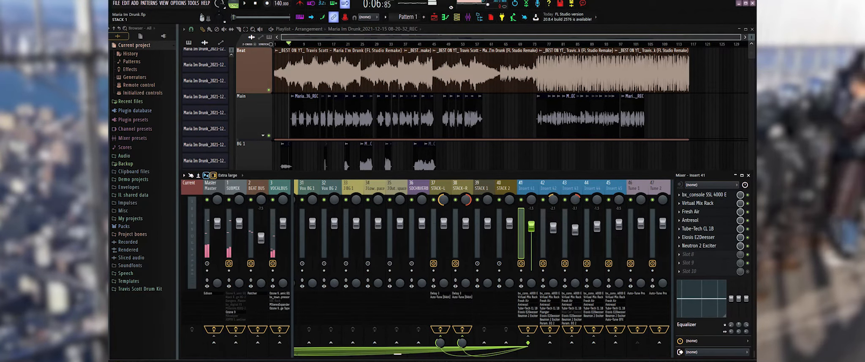
{"action": "left_click", "coordinate": [263, 135]}
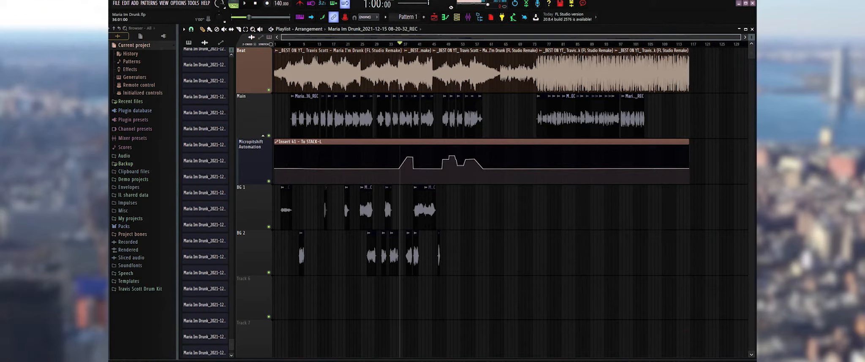
{"action": "key", "text": "space"}
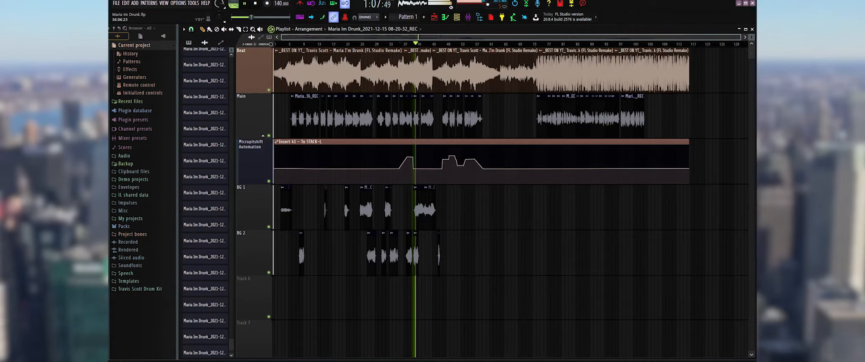
{"action": "key", "text": "space"}
Bring the mixer back into view and select the VOCALBUS track to show its effect chain.
{"action": "left_click", "coordinate": [468, 17]}
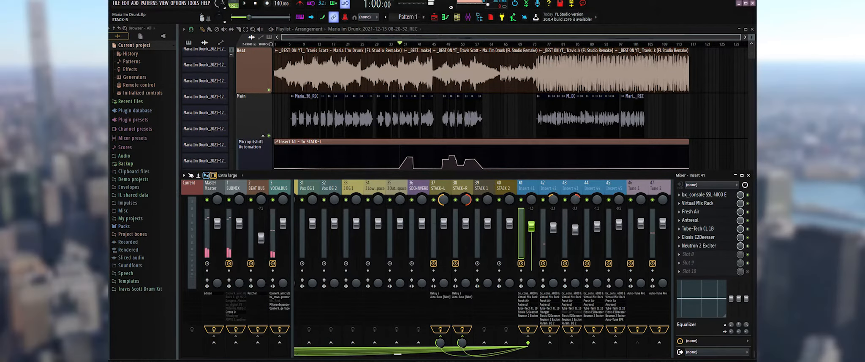
{"action": "scroll", "coordinate": [458, 314], "scroll_direction": "down", "scroll_amount": 3}
{"action": "scroll", "coordinate": [458, 315], "scroll_direction": "up", "scroll_amount": 3}
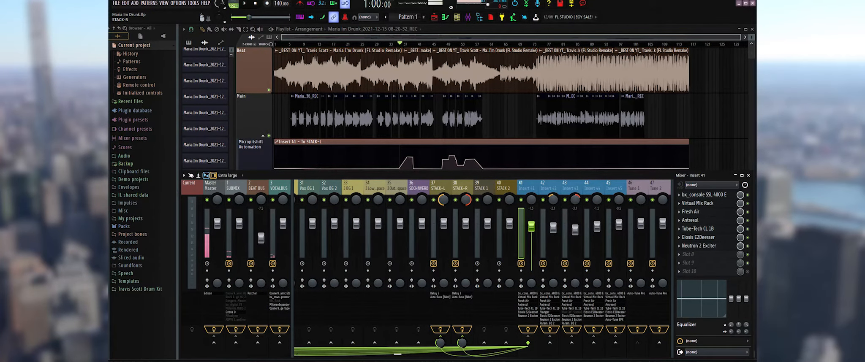
{"action": "scroll", "coordinate": [458, 314], "scroll_direction": "up", "scroll_amount": 12}
{"action": "left_click", "coordinate": [279, 189]}
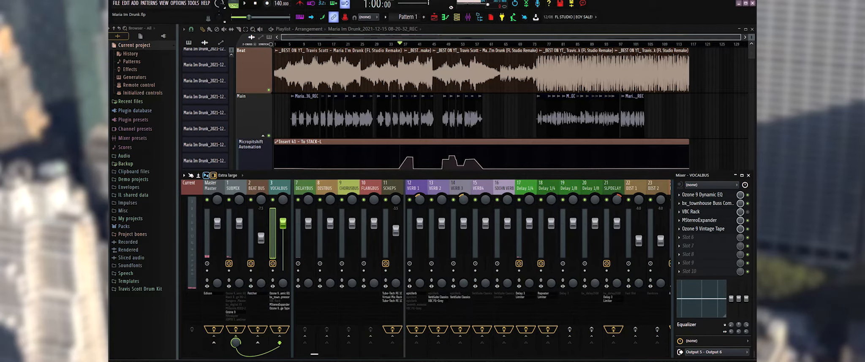
Inspect the Ozone 9 Dynamic EQ and bx_townhouse Buss Compressor on VOCALBUS, closing each plugin.
{"action": "left_click", "coordinate": [702, 195]}
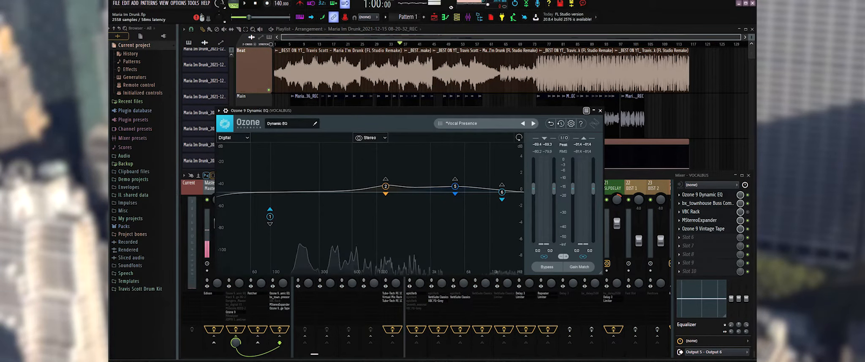
{"action": "left_click", "coordinate": [600, 111]}
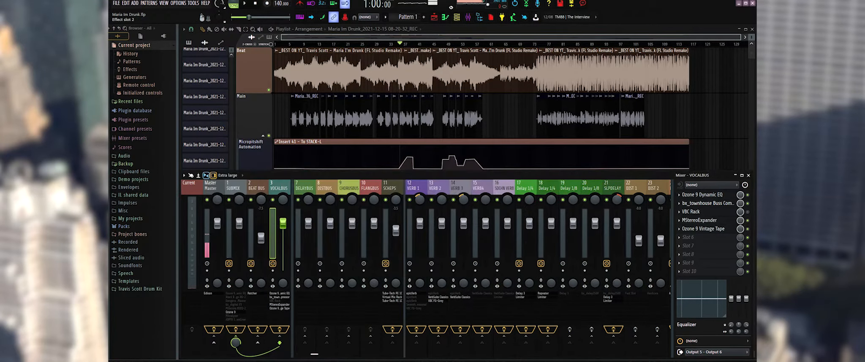
{"action": "left_click", "coordinate": [708, 203]}
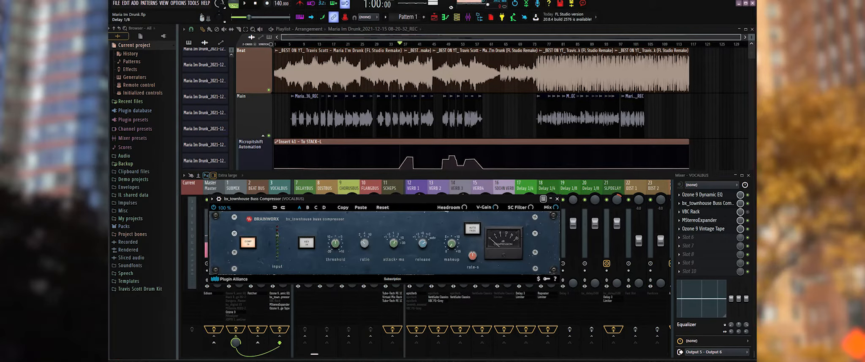
{"action": "left_click", "coordinate": [557, 199]}
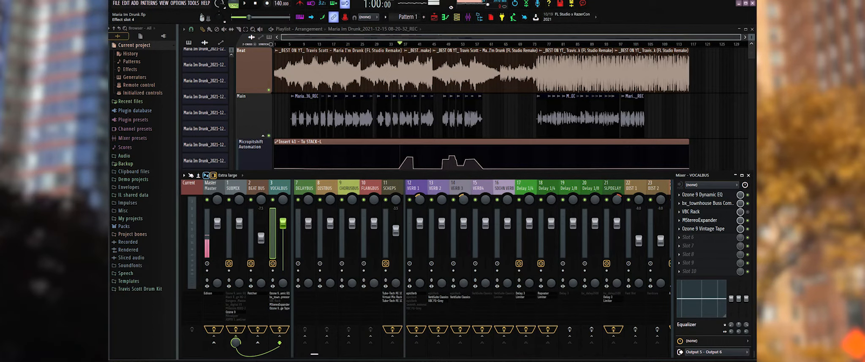
Inspect the MStereoExpander and Ozone 9 Vintage Tape settings on VOCALBUS, closing each plugin.
{"action": "left_click", "coordinate": [700, 221]}
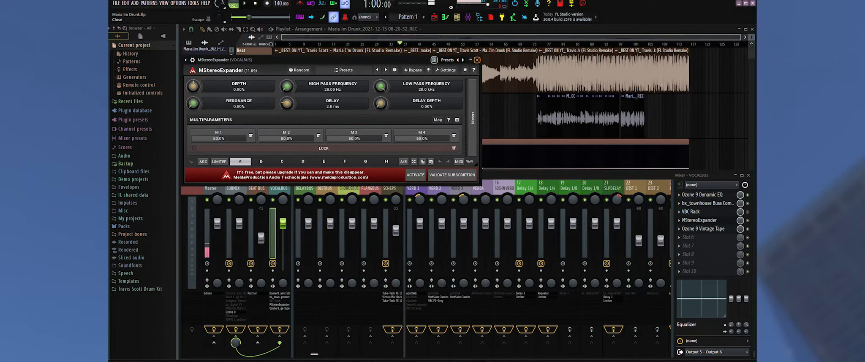
{"action": "left_click", "coordinate": [476, 60]}
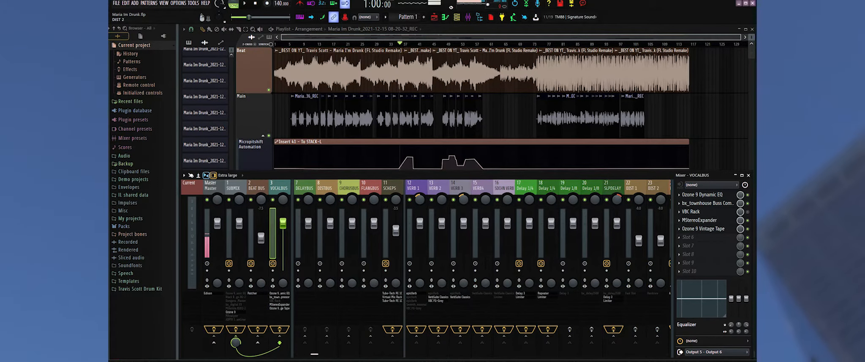
{"action": "left_click", "coordinate": [703, 229]}
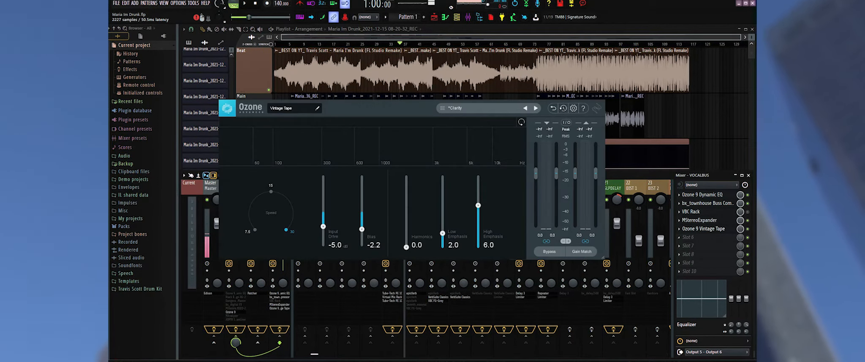
{"action": "left_click", "coordinate": [612, 95]}
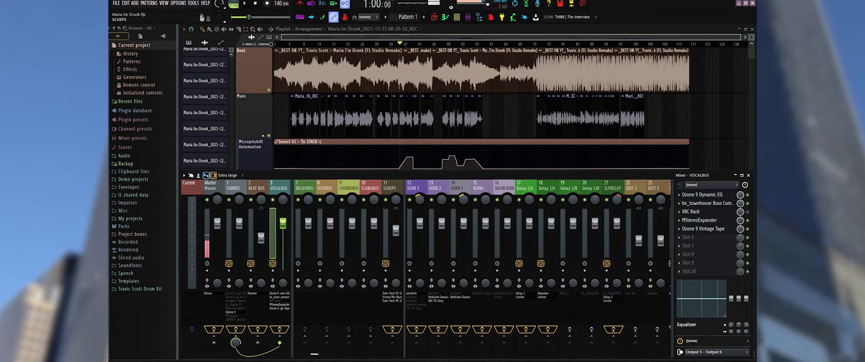
Inspect both Tube-Tech PE 1C equalizers and the Virtual Mix Rack on the SCHEPS track, closing each plugin.
{"action": "left_click", "coordinate": [391, 188]}
{"action": "scroll", "coordinate": [423, 188], "scroll_direction": "up", "scroll_amount": 3}
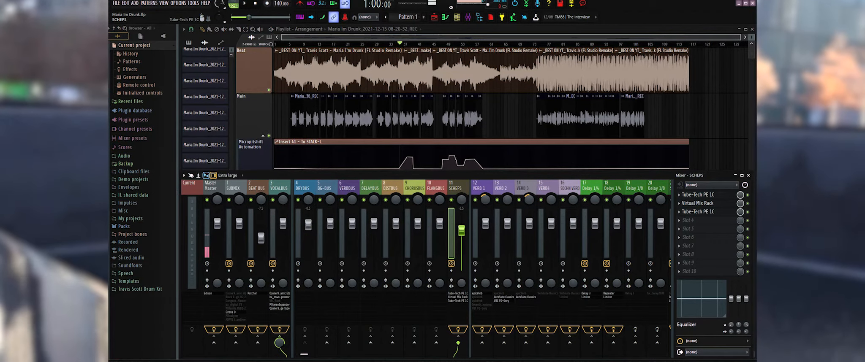
{"action": "left_click", "coordinate": [698, 194]}
{"action": "left_click", "coordinate": [698, 203]}
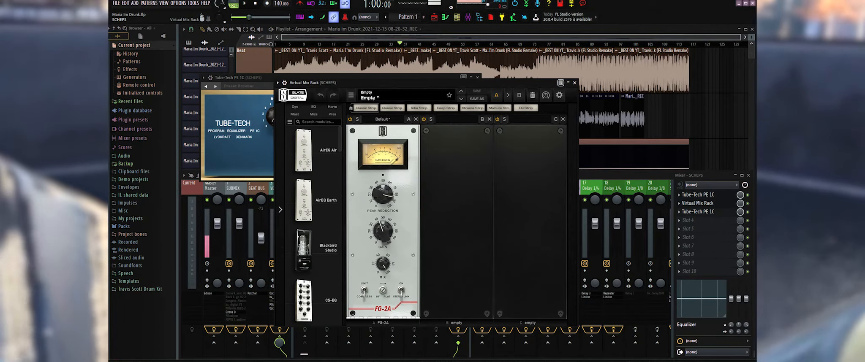
{"action": "left_click", "coordinate": [574, 82]}
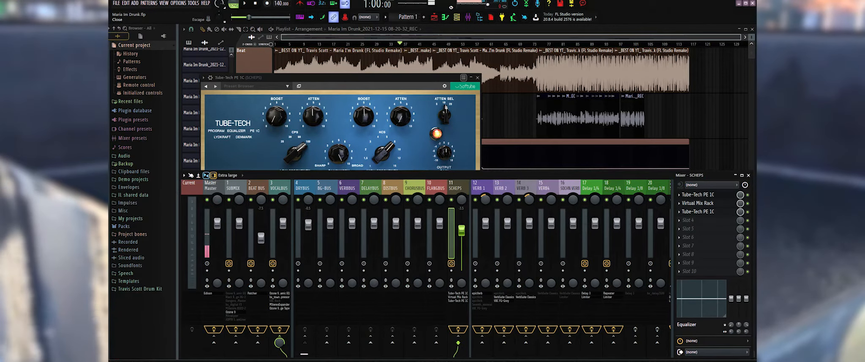
{"action": "left_click", "coordinate": [478, 78]}
{"action": "left_click", "coordinate": [698, 212]}
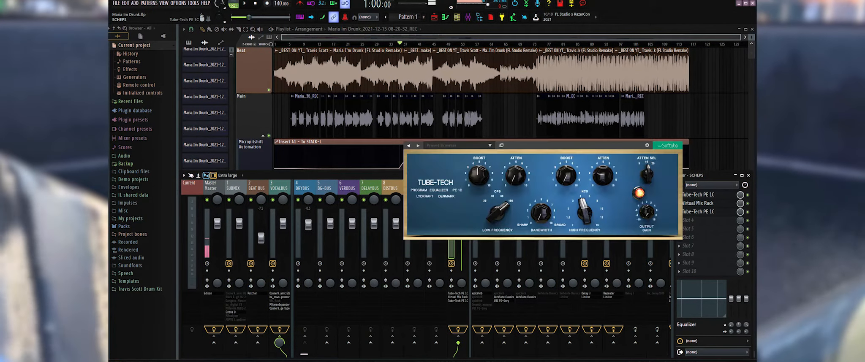
{"action": "left_click", "coordinate": [679, 137]}
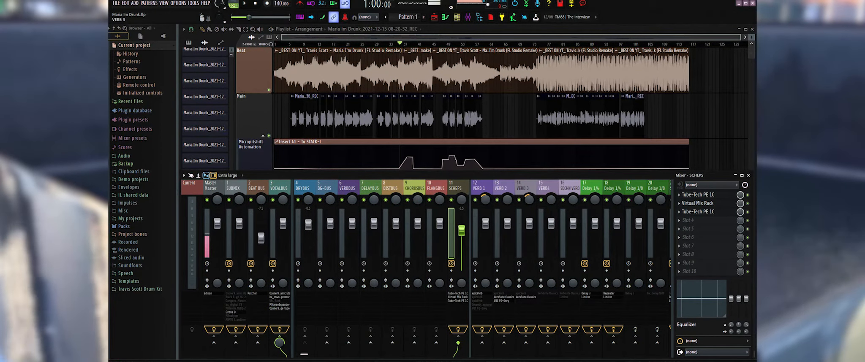